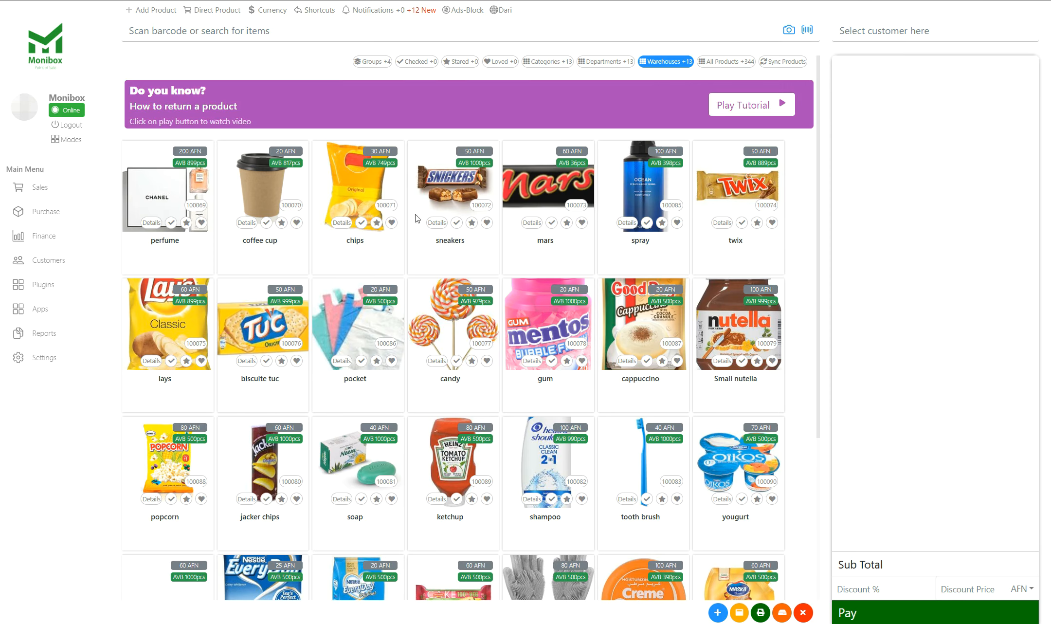
Step: Transfer 100 pcs of sneakers from its supermarket stock record to the Stock warehouse and close the product details
{"action": "left_click", "coordinate": [435, 224]}
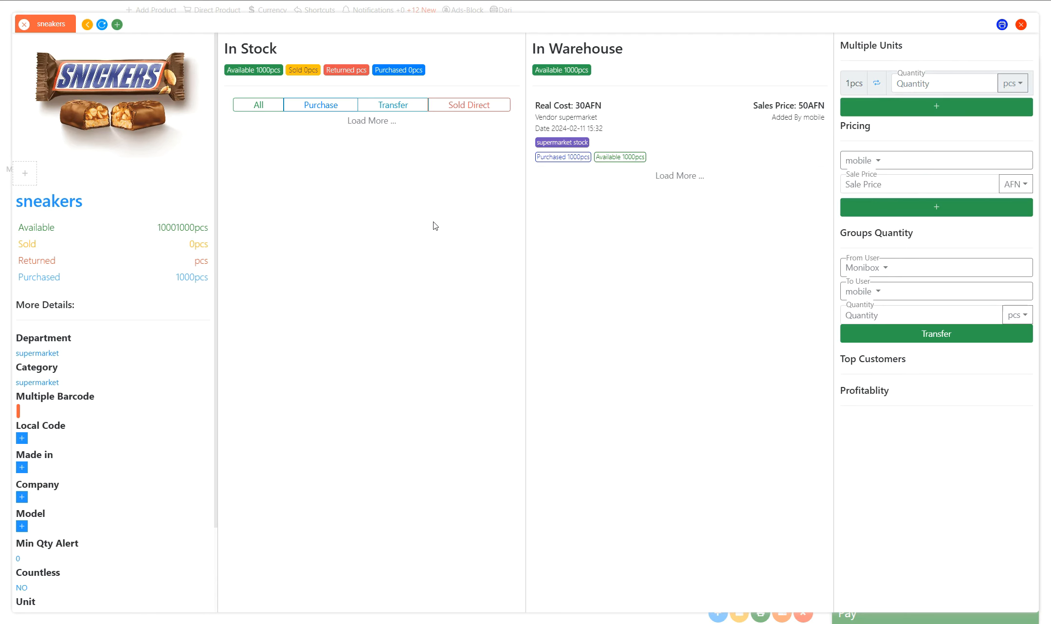
{"action": "left_click", "coordinate": [635, 121]}
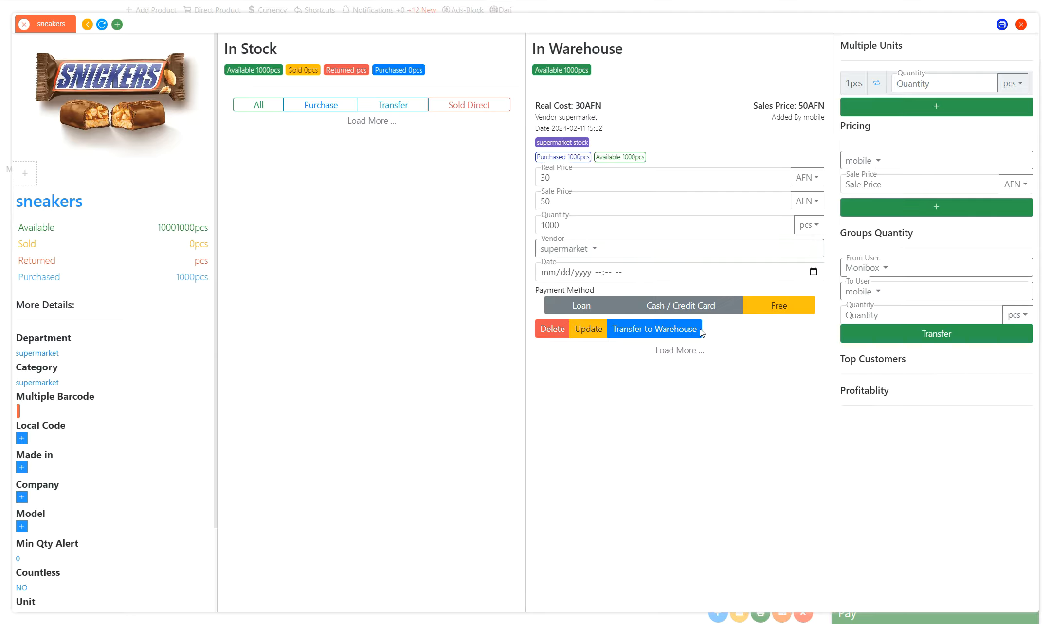
{"action": "left_click", "coordinate": [650, 335]}
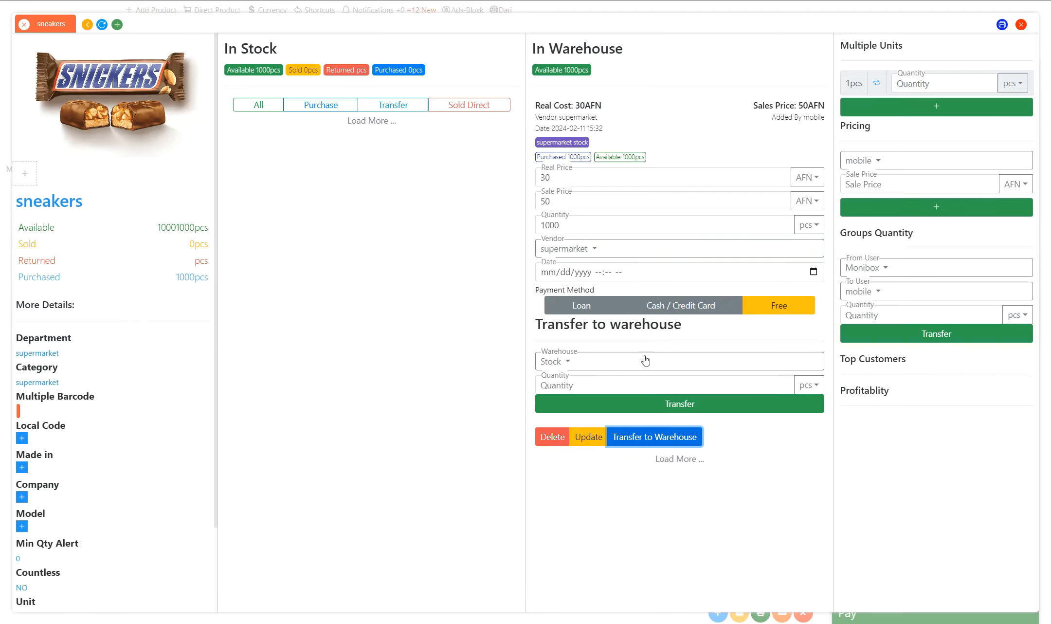
{"action": "left_click", "coordinate": [563, 362]}
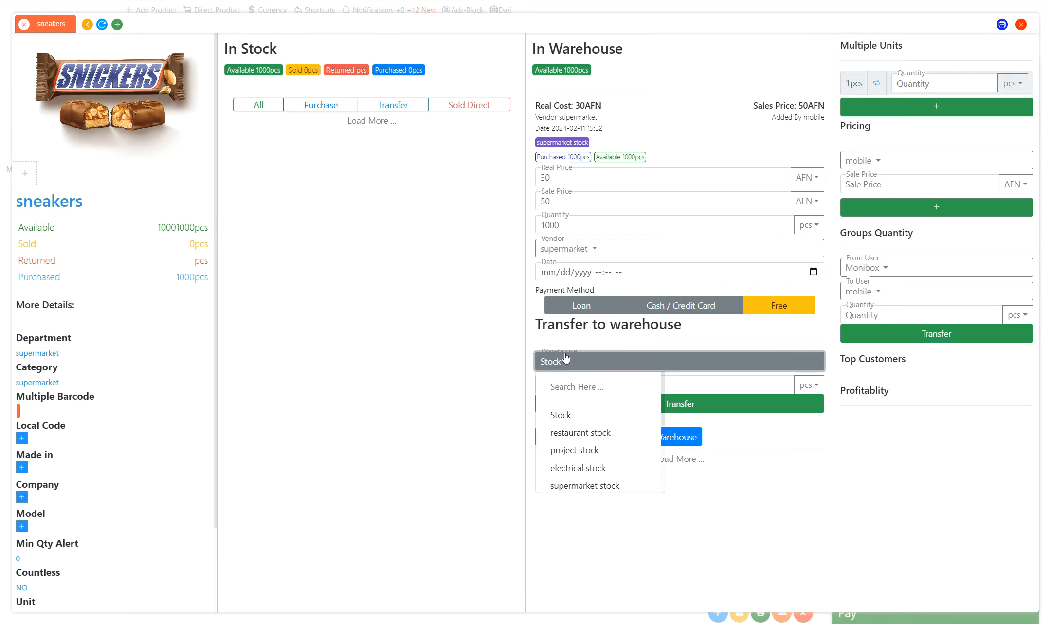
{"action": "left_click", "coordinate": [561, 417]}
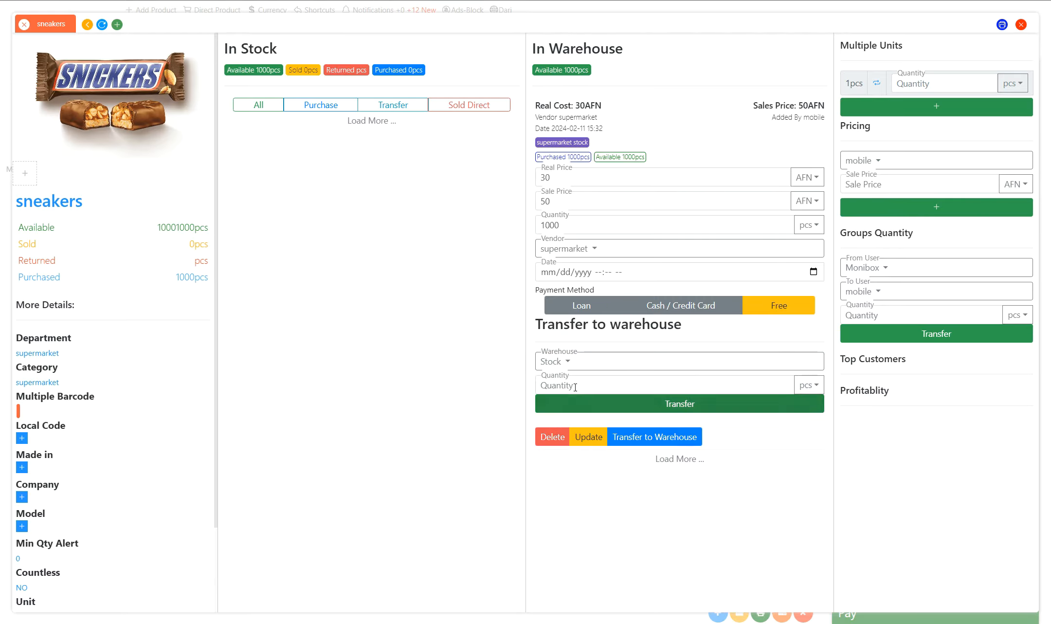
{"action": "left_click", "coordinate": [573, 381]}
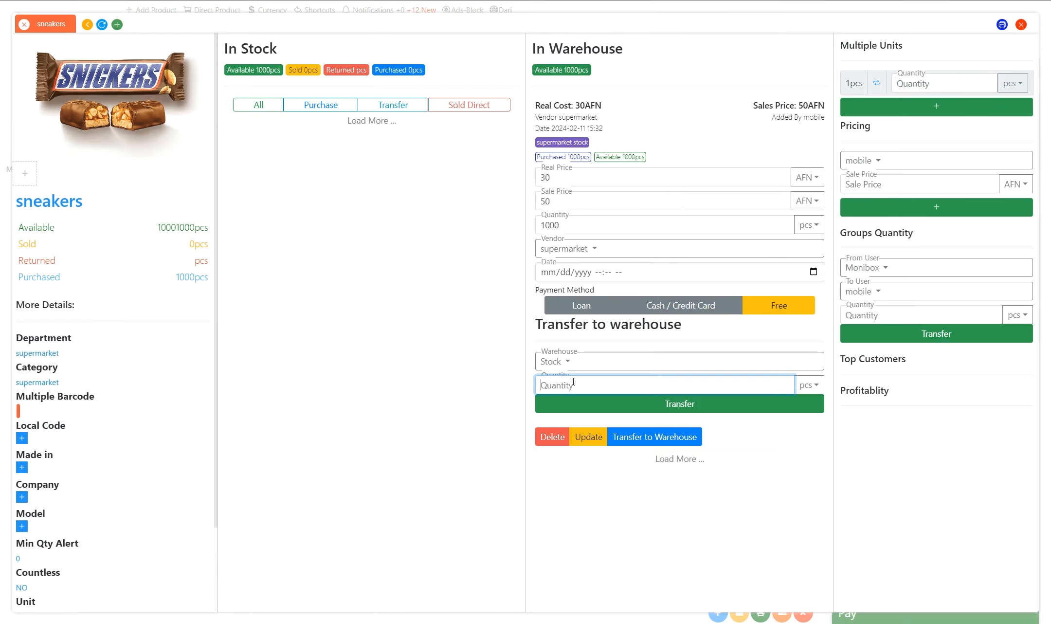
{"action": "type", "text": "100"}
{"action": "left_click", "coordinate": [656, 404]}
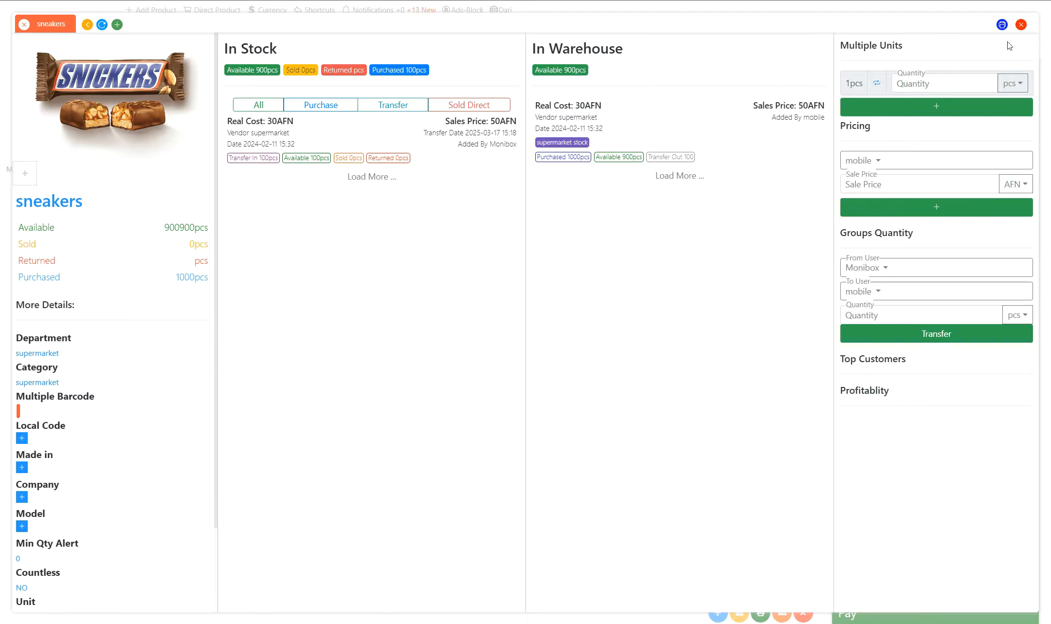
{"action": "left_click", "coordinate": [1020, 27]}
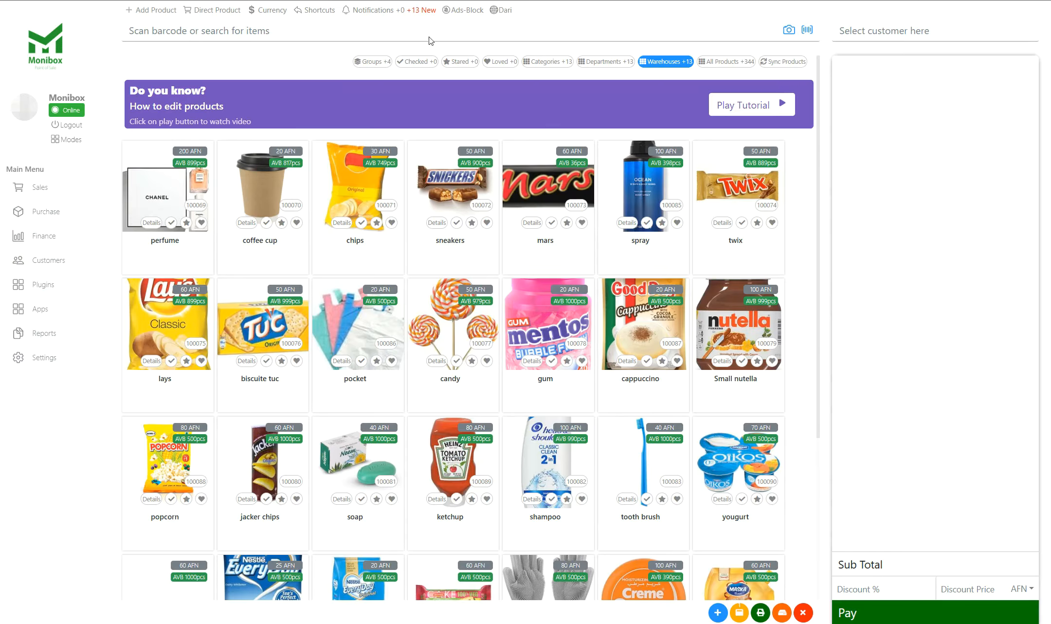
Step: Start a Warehouse Transfer with supermarket stock as the source warehouse and Stock as the destination
{"action": "left_click", "coordinate": [315, 14]}
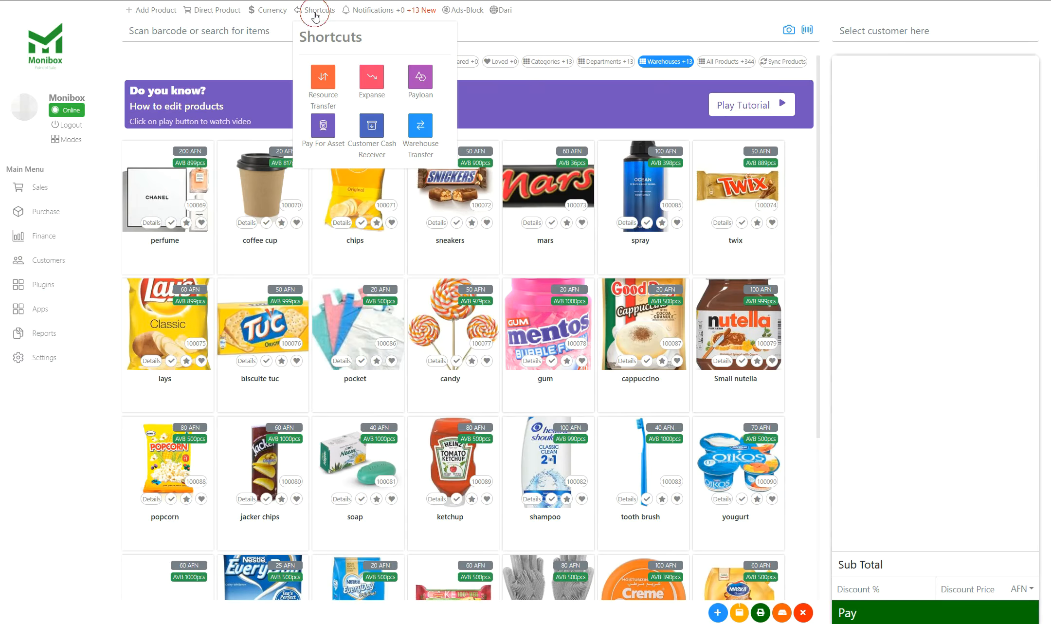
{"action": "left_click", "coordinate": [419, 131]}
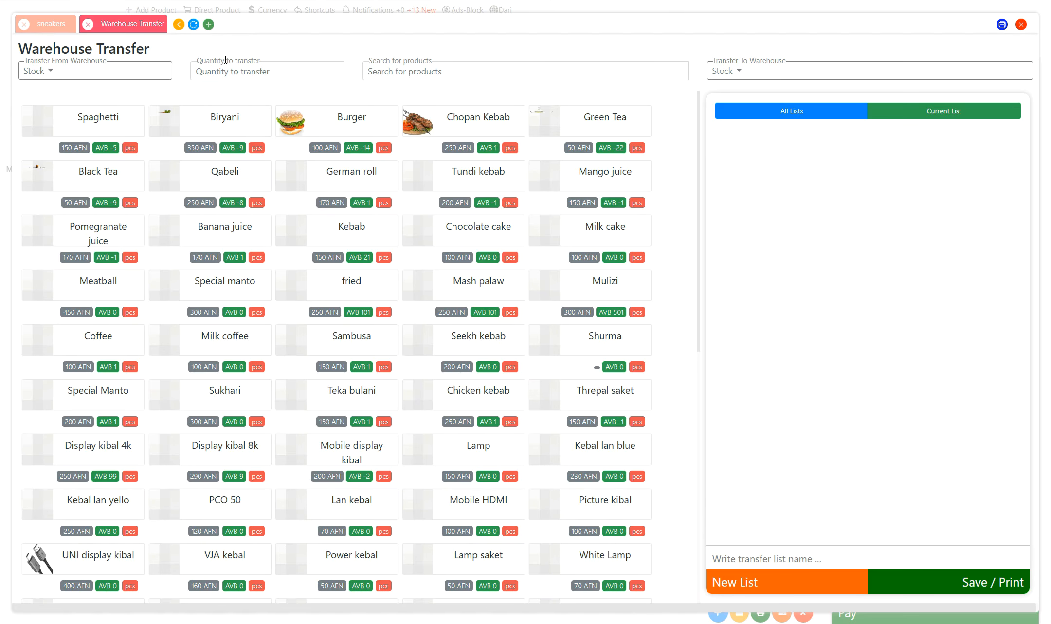
{"action": "left_click", "coordinate": [69, 72]}
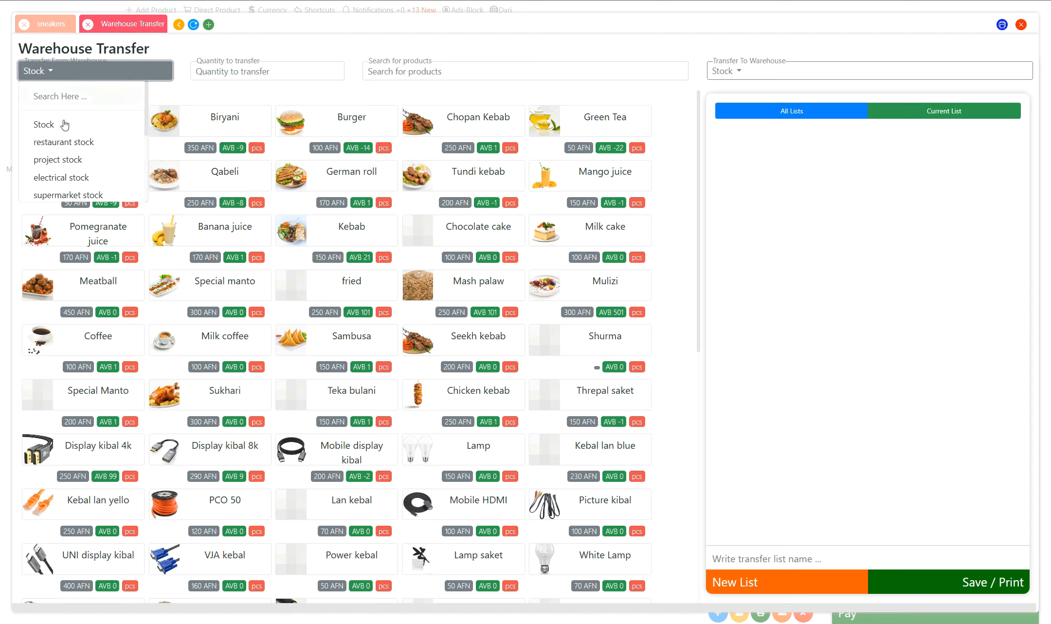
{"action": "left_click", "coordinate": [92, 193]}
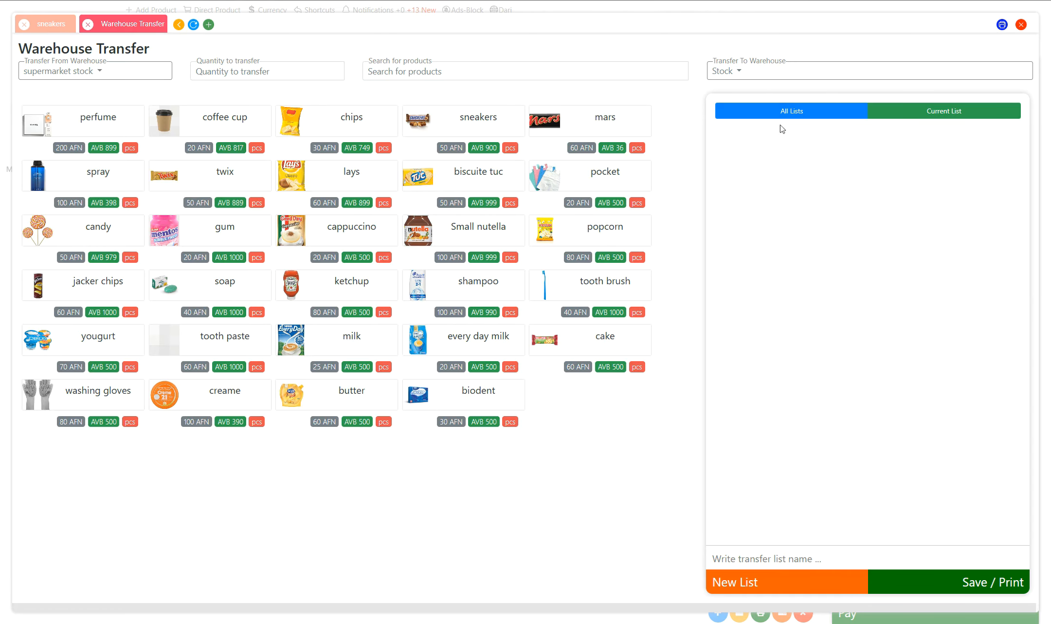
{"action": "left_click", "coordinate": [766, 76]}
{"action": "left_click", "coordinate": [724, 130]}
Step: Add 100 pcs of spray and 22 pcs of coffee cup to the warehouse transfer list
{"action": "left_click", "coordinate": [307, 71]}
{"action": "type", "text": "100"}
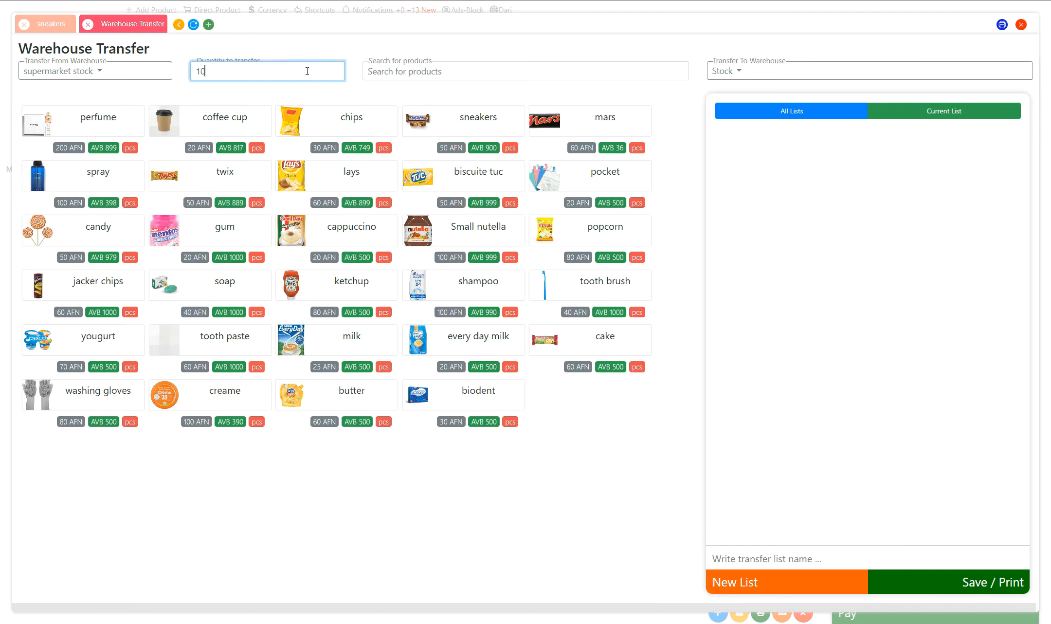
{"action": "left_click", "coordinate": [105, 178]}
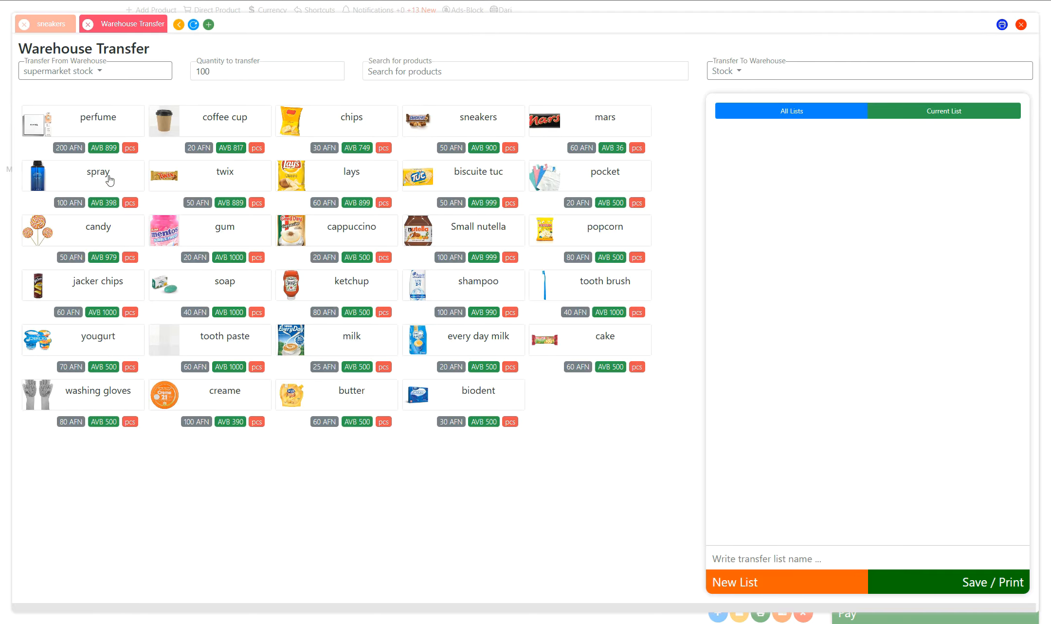
{"action": "left_click", "coordinate": [229, 125]}
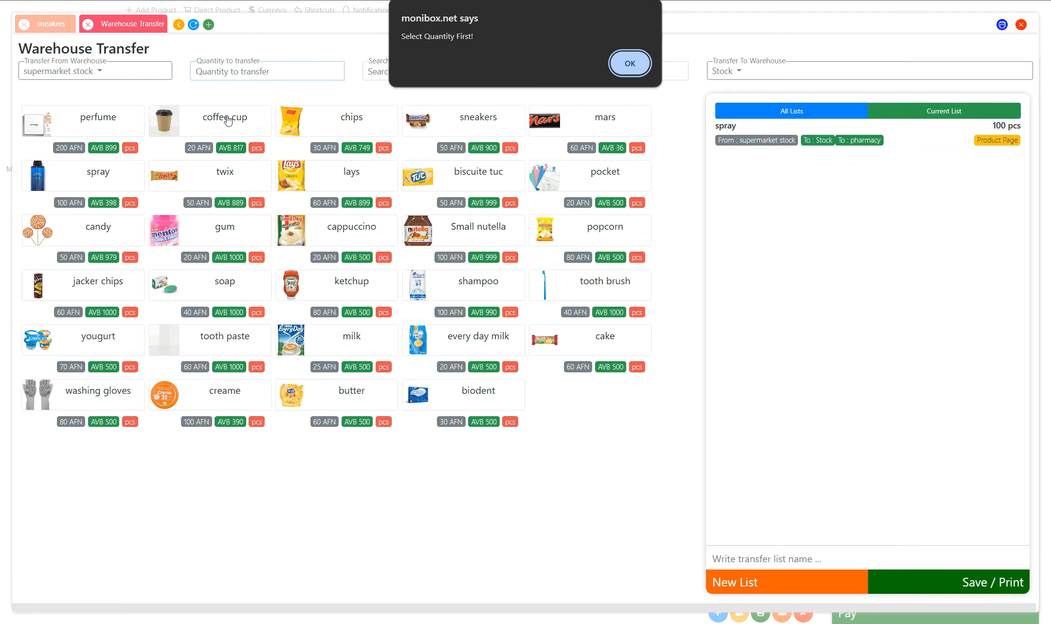
{"action": "key", "text": "Return"}
{"action": "type", "text": "22"}
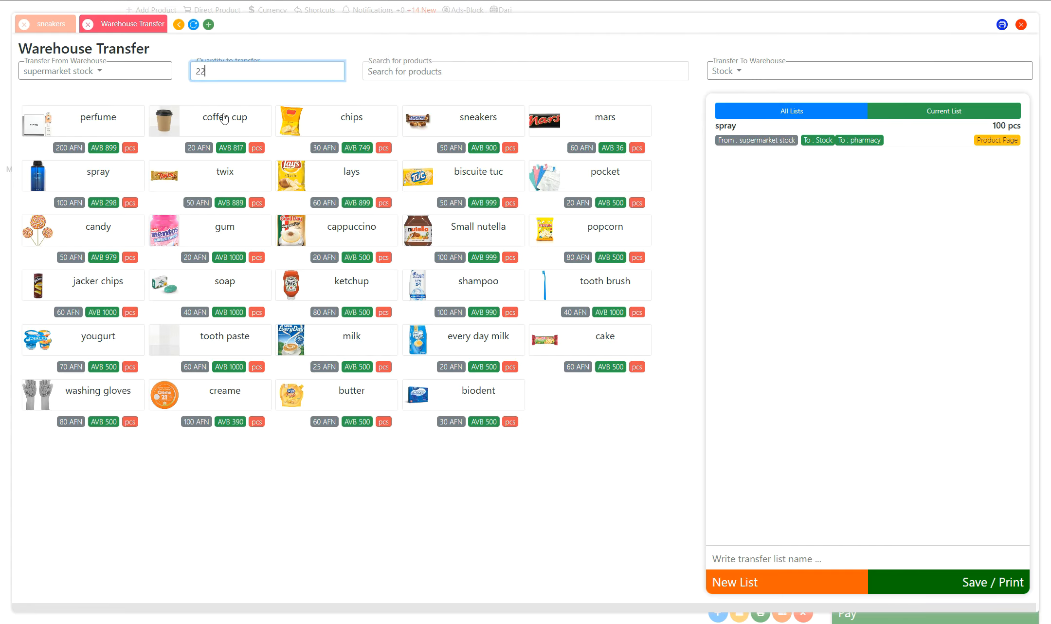
{"action": "left_click", "coordinate": [224, 119]}
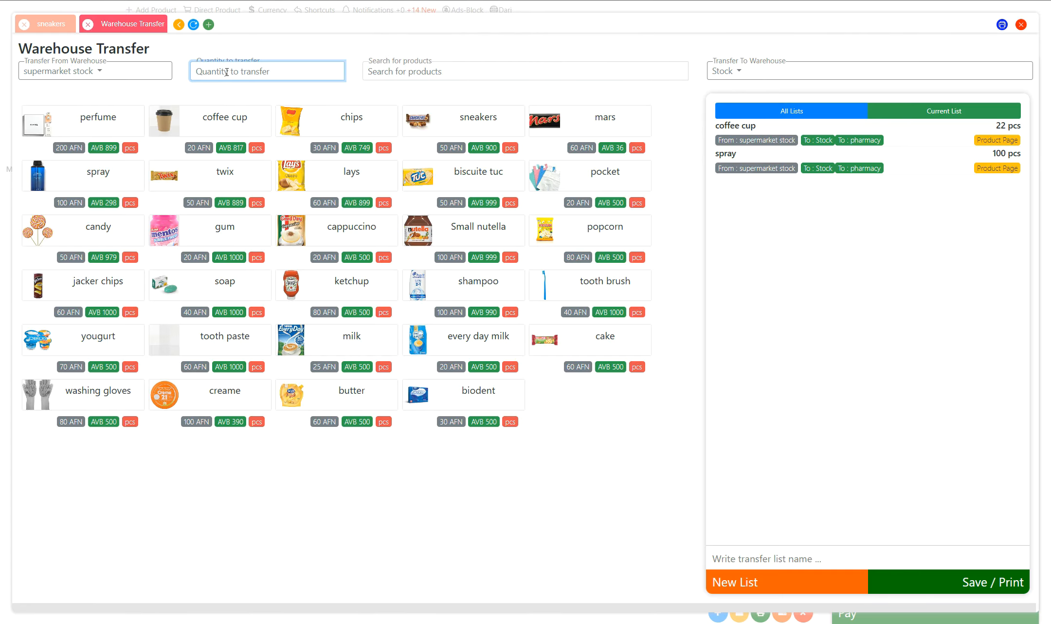
Step: Add 50 pcs of Small nutella to the warehouse transfer list
{"action": "type", "text": "50"}
{"action": "left_click", "coordinate": [436, 231]}
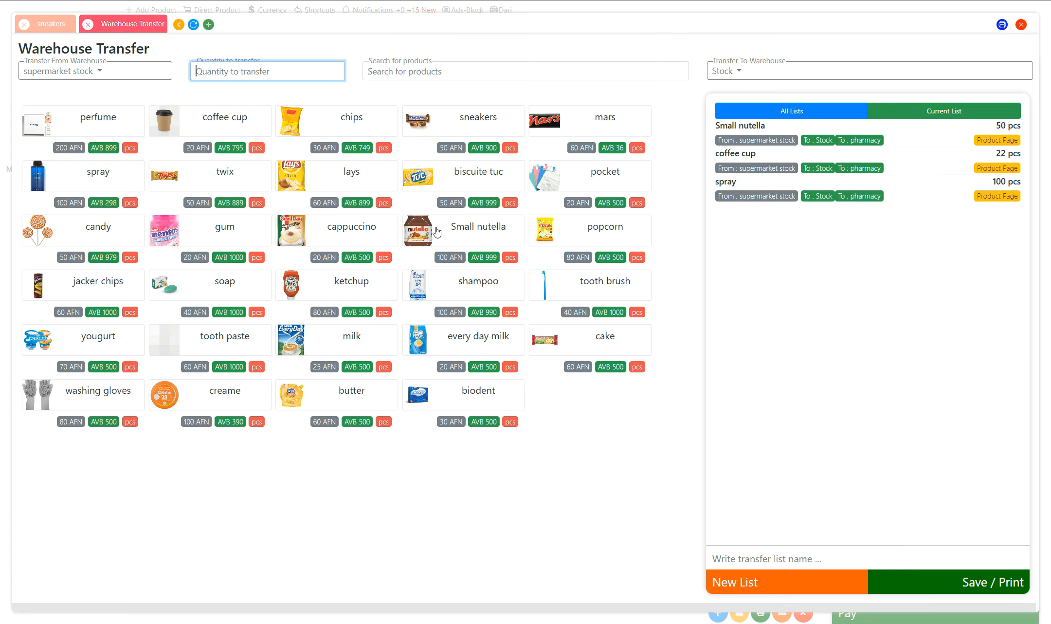
{"action": "left_click", "coordinate": [472, 73]}
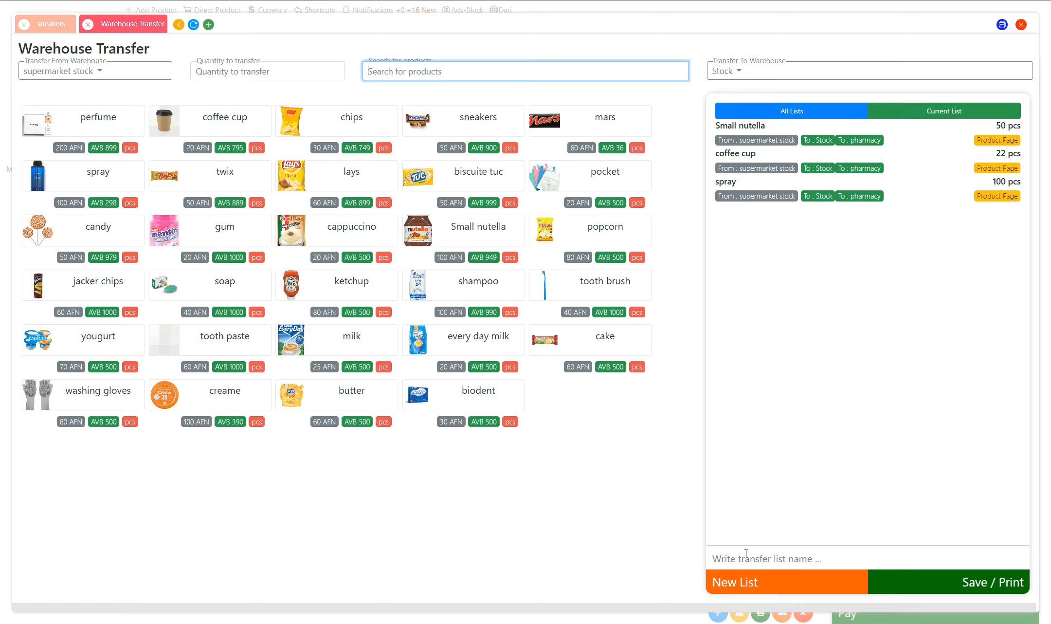
Step: Save the transfer list under the name "Warehouse Transfer006996" without printing the transfer sheet
{"action": "left_click", "coordinate": [761, 552]}
{"action": "type", "text": "Warehouse Transfer006996"}
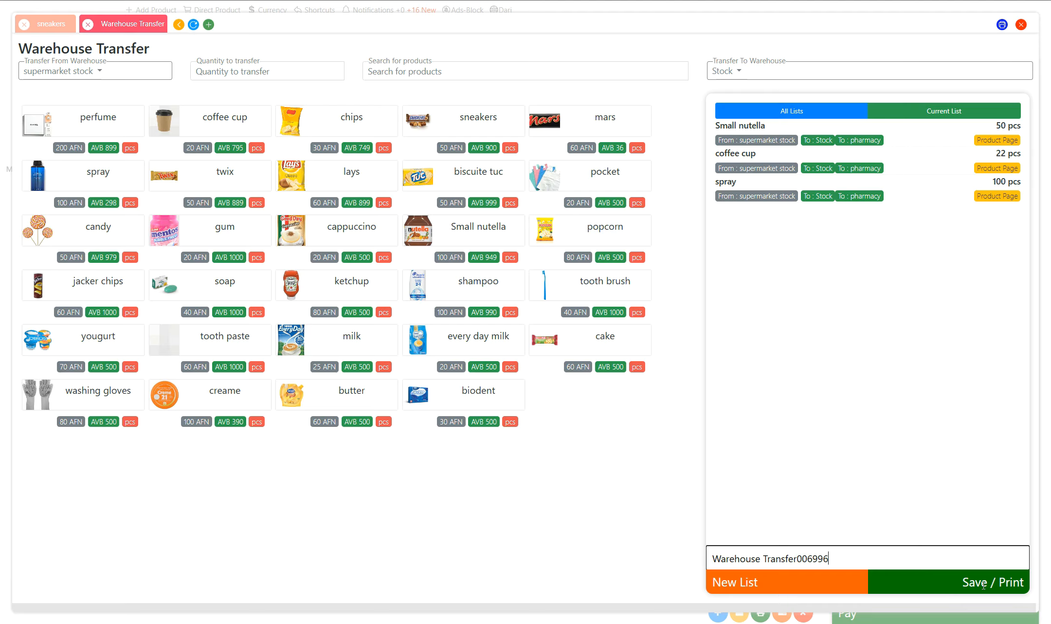
{"action": "left_click", "coordinate": [939, 581]}
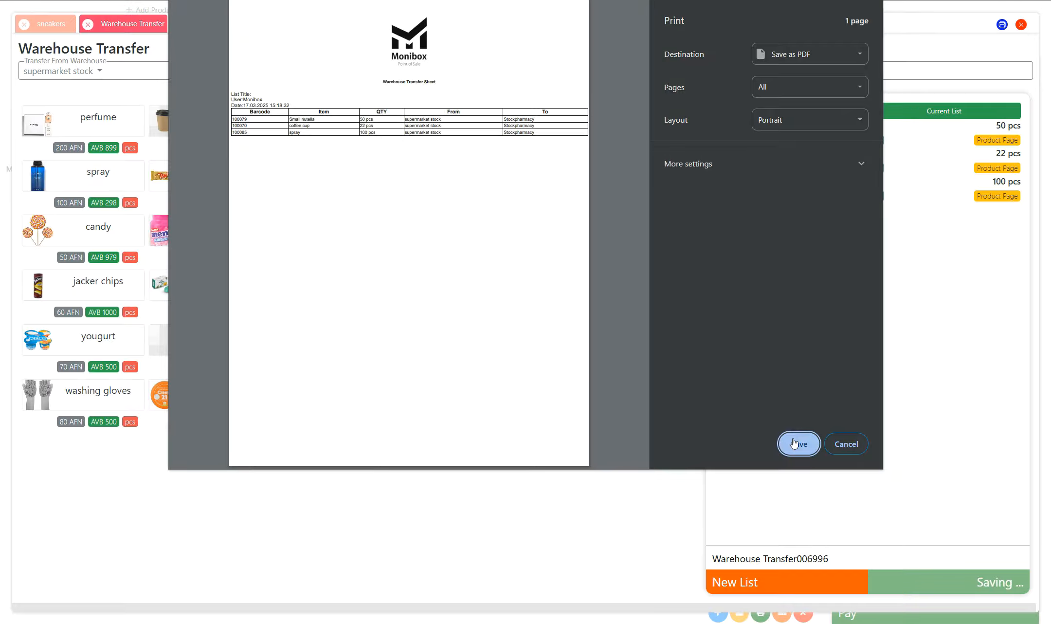
{"action": "left_click", "coordinate": [845, 444]}
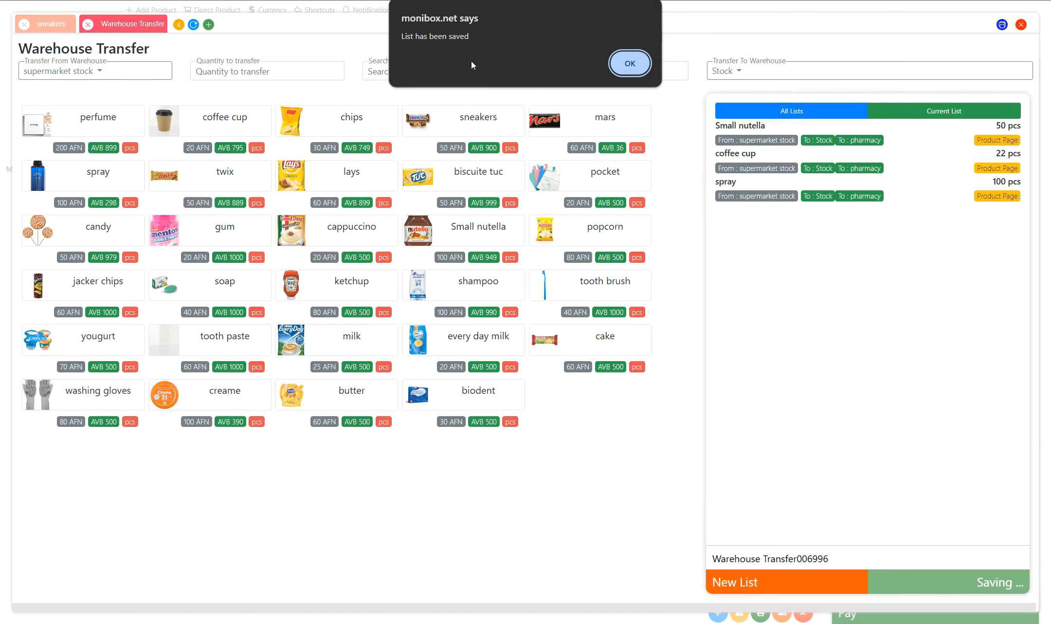
{"action": "left_click", "coordinate": [632, 61]}
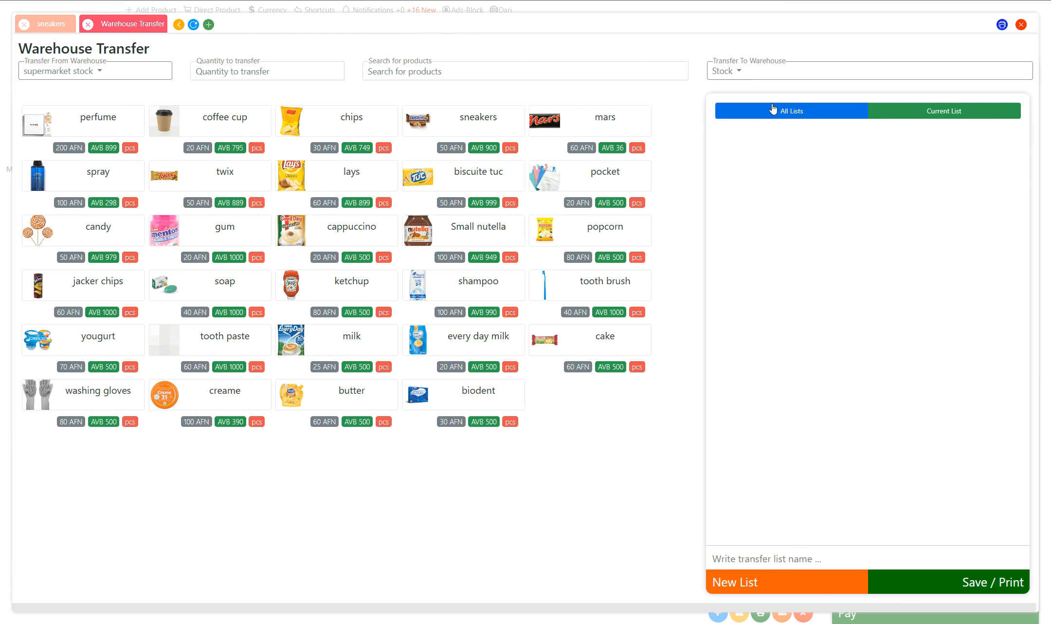
Step: Review the saved list "Warehouse Transfer0044466" among all transfer lists and close the Warehouse Transfer window
{"action": "left_click", "coordinate": [789, 113]}
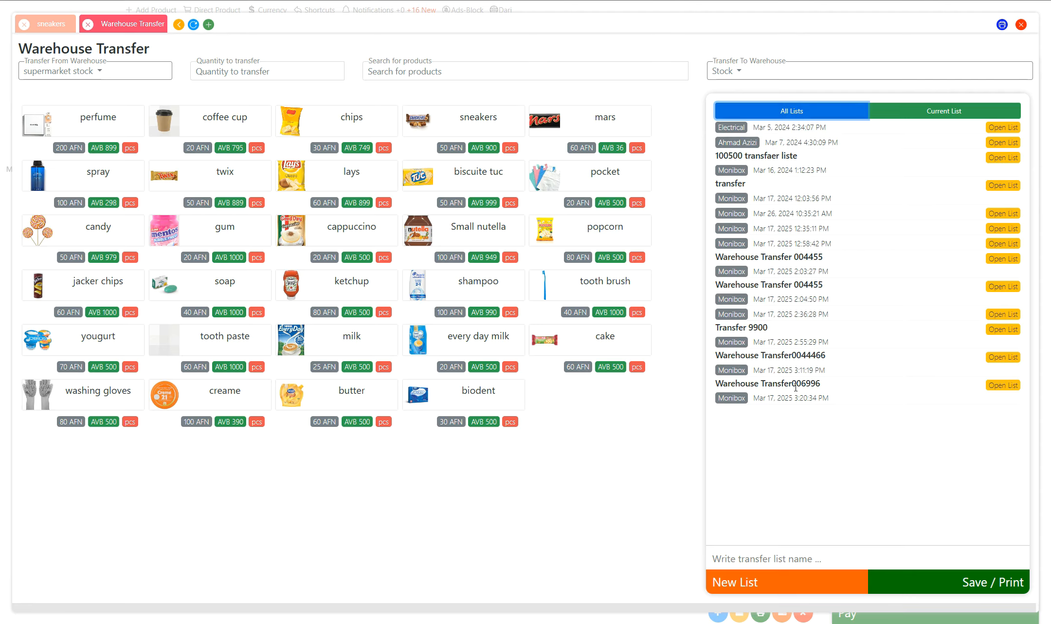
{"action": "left_click", "coordinate": [1002, 358]}
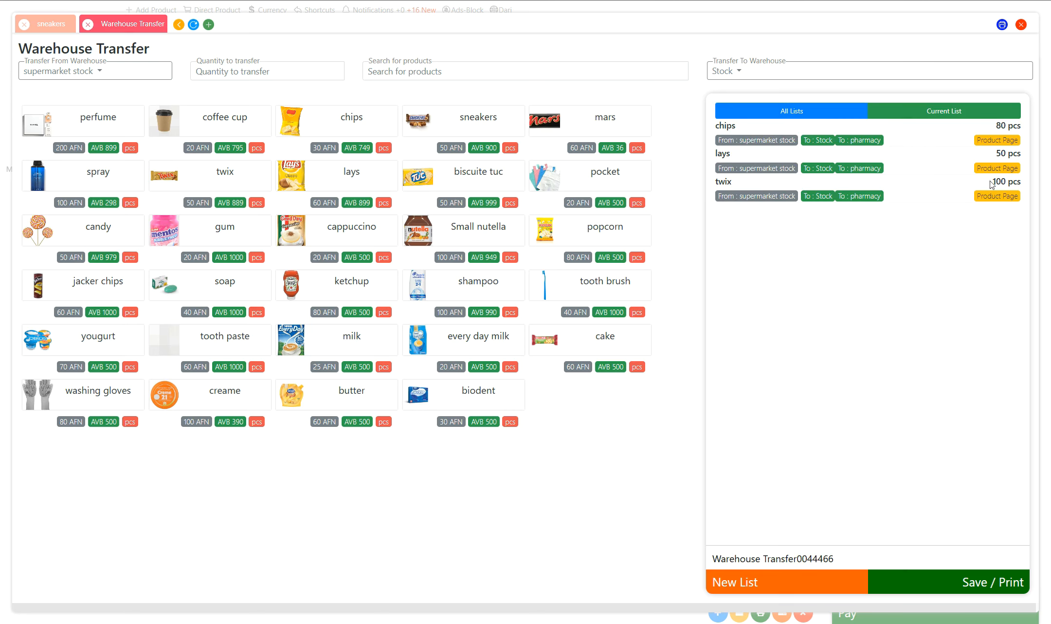
{"action": "left_click", "coordinate": [1021, 24]}
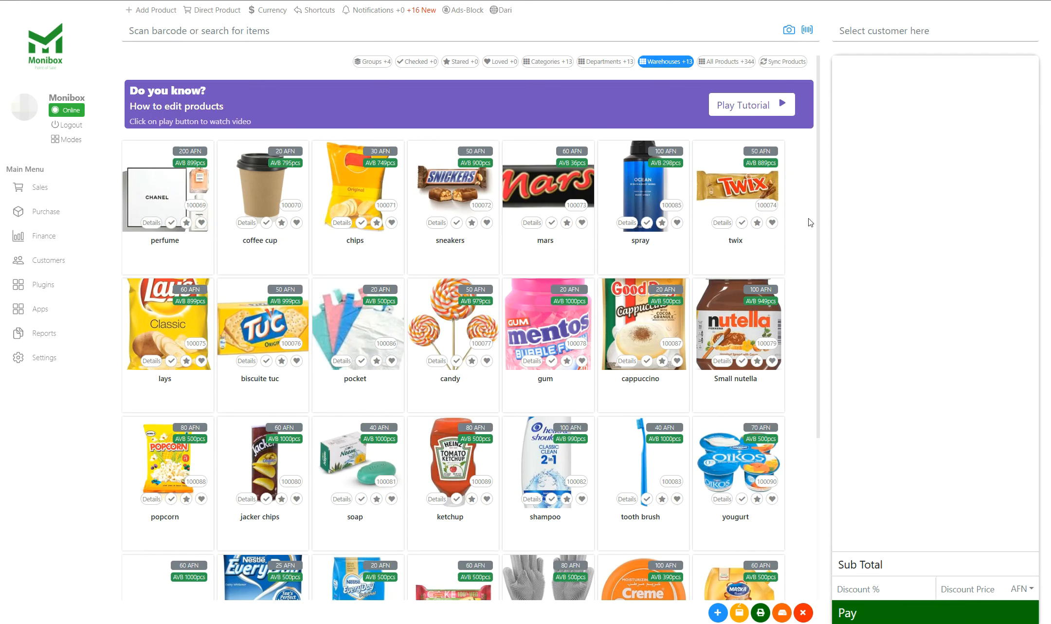